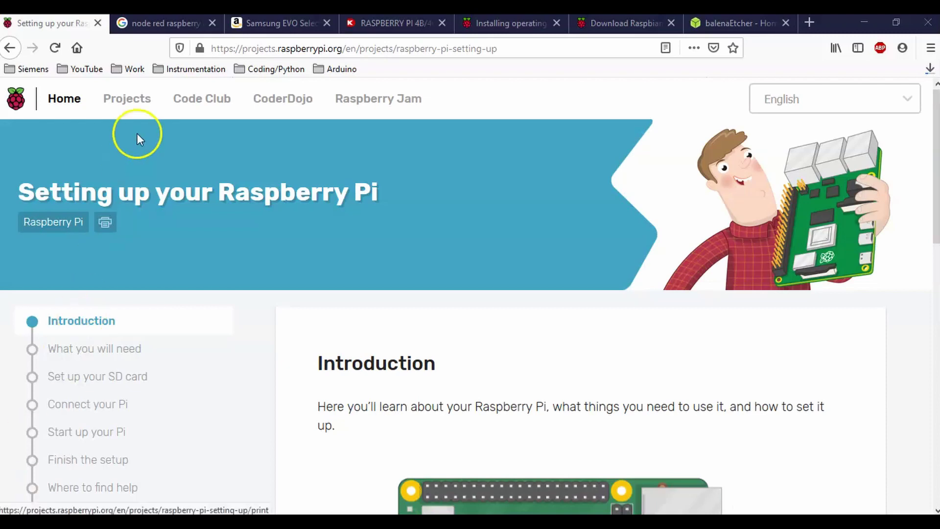
# - Show the 'node red raspberry pi' Google Images results with the Node-RED dashboard preview
pyautogui.click(169, 25)
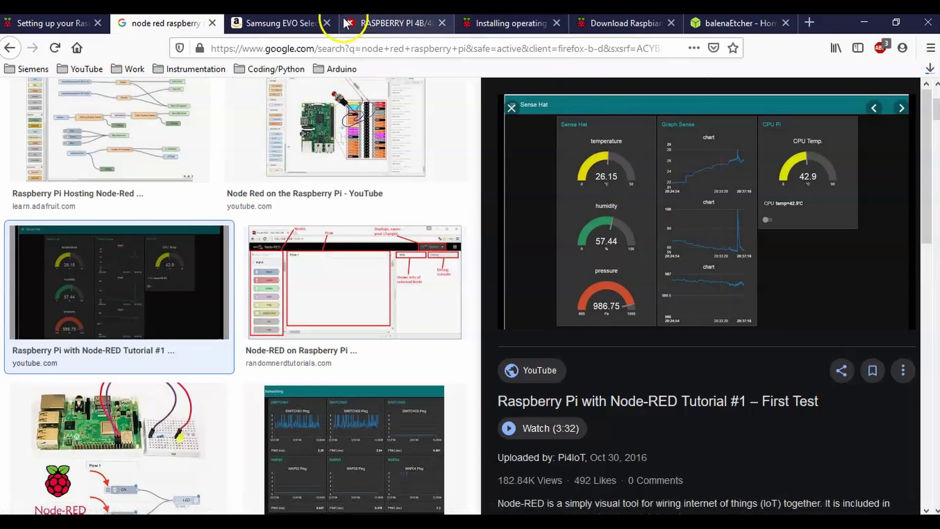
# - Return to the Raspberry Pi setup guide and scroll to its Introduction illustration
pyautogui.click(49, 23)
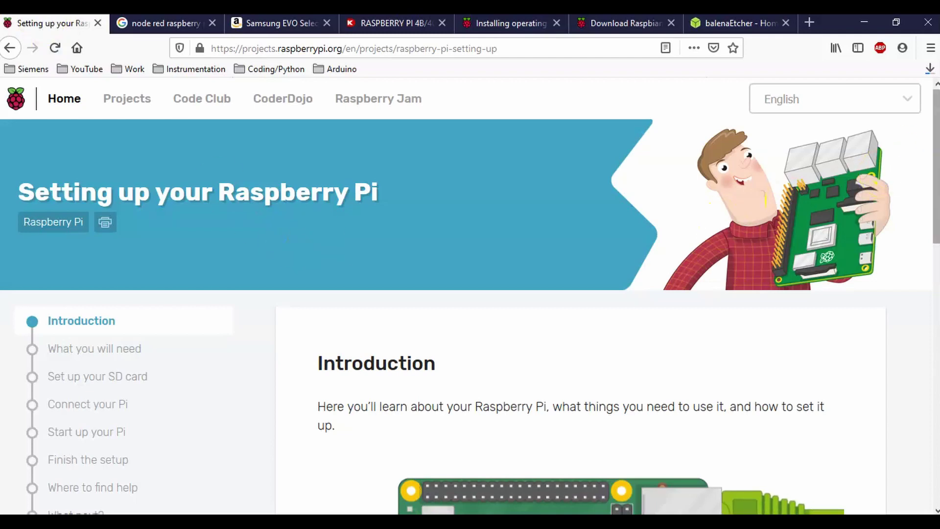
pyautogui.moveTo(933, 129); pyautogui.dragTo(936, 236)
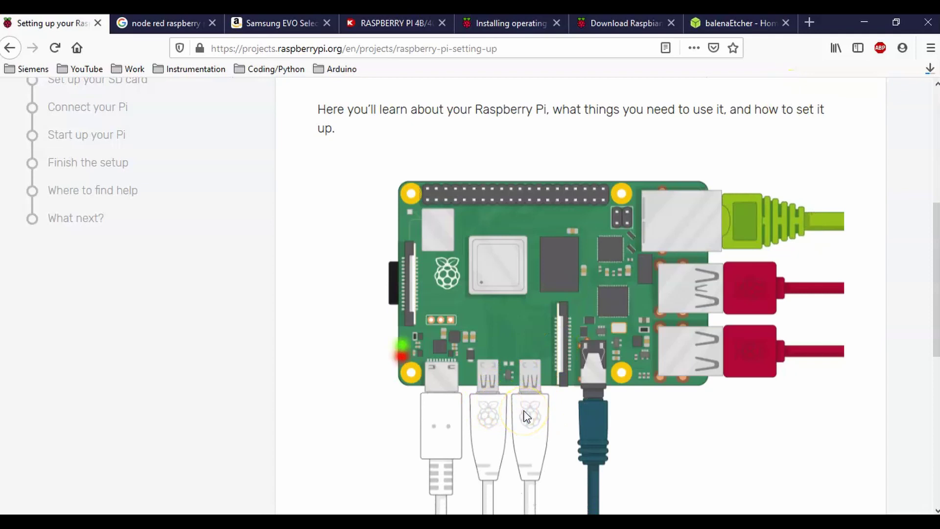
# - View the DigiKey Raspberry Pi 4B/4GB listing, showing 792 in stock at $97.79 CAD
pyautogui.click(402, 29)
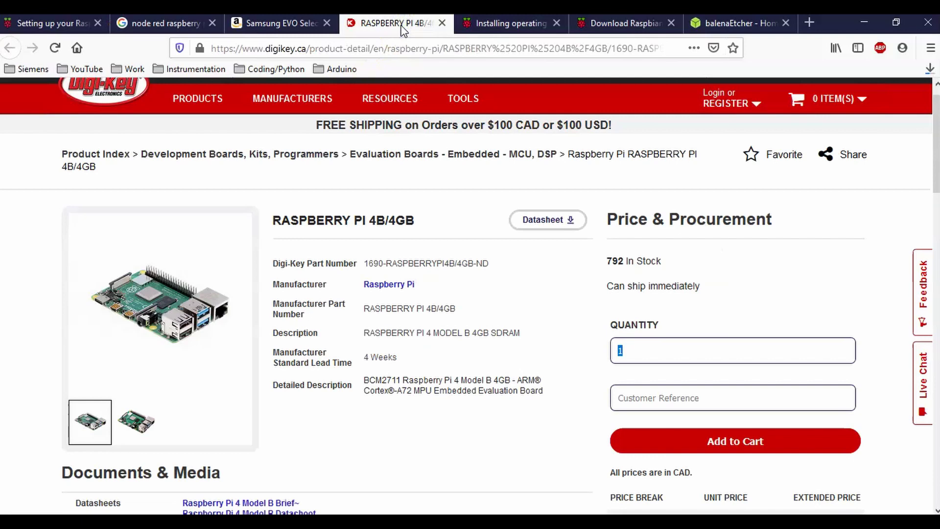
pyautogui.click(935, 142)
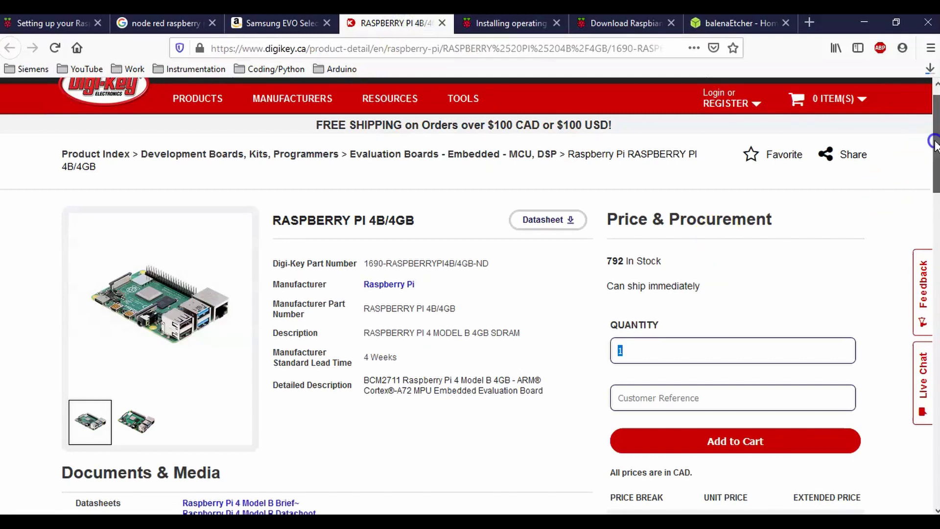
pyautogui.moveTo(935, 145); pyautogui.dragTo(934, 138)
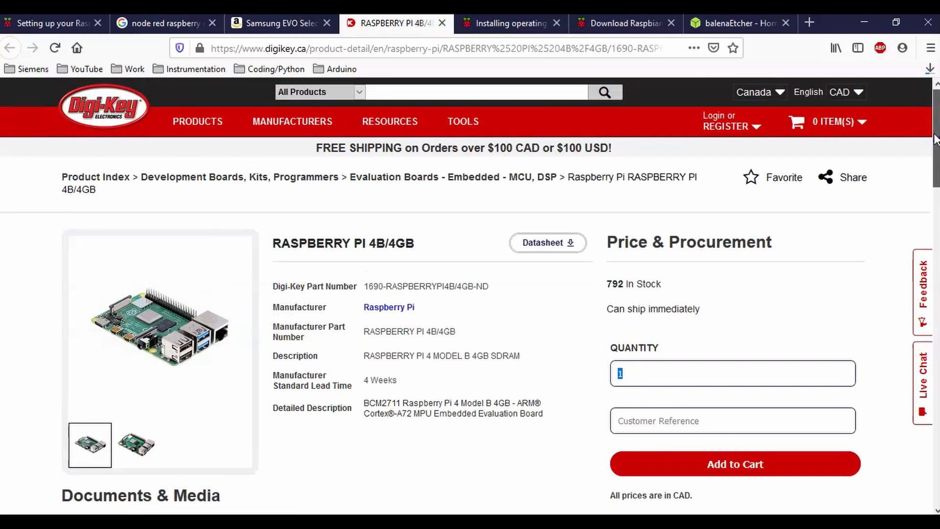
pyautogui.moveTo(935, 139); pyautogui.dragTo(932, 181)
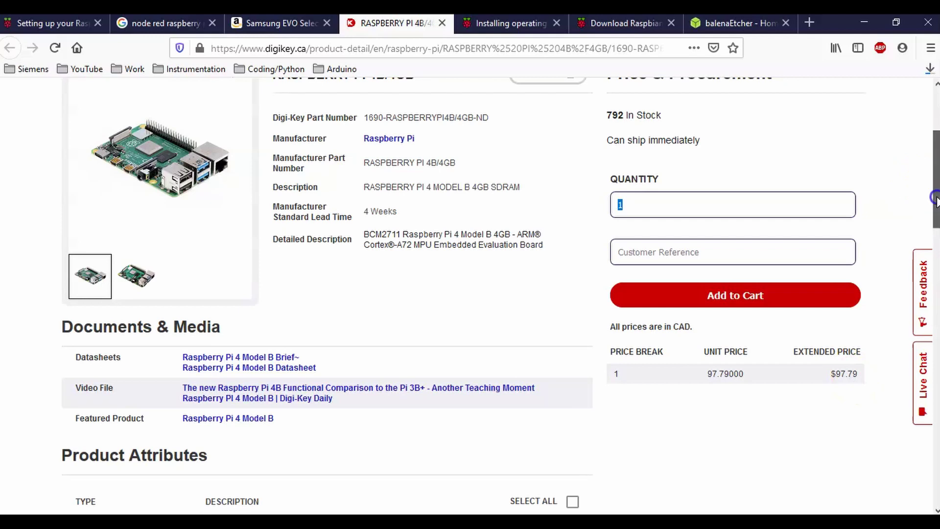
pyautogui.moveTo(933, 184); pyautogui.dragTo(935, 159)
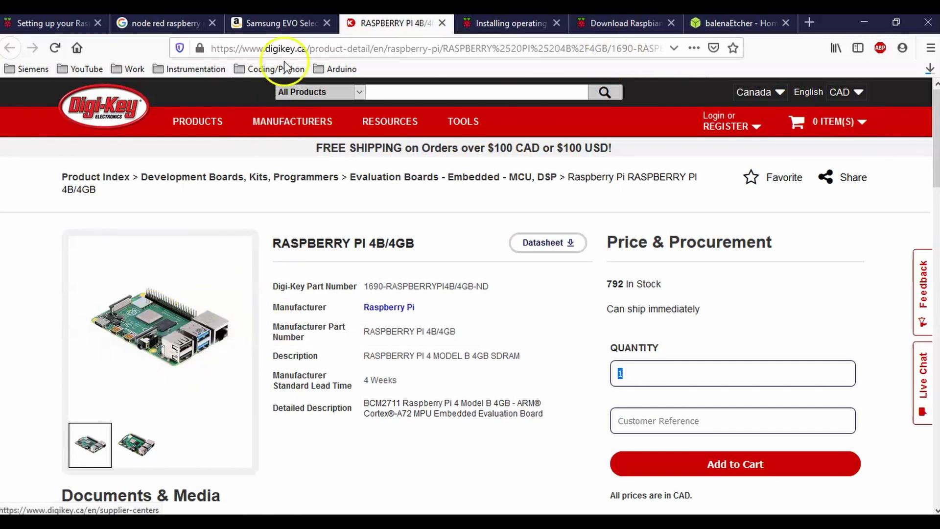
# - View the Amazon listing for the Samsung EVO Select 32GB microSD card
pyautogui.click(292, 25)
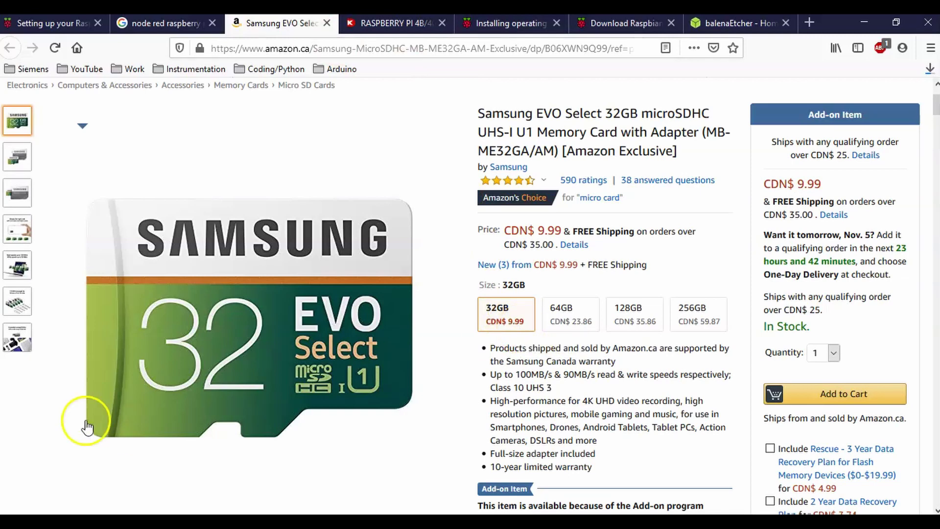
pyautogui.moveTo(151, 294)
# - Return to the Raspberry Pi setup guide and go to its 'What you will need' step
pyautogui.click(66, 21)
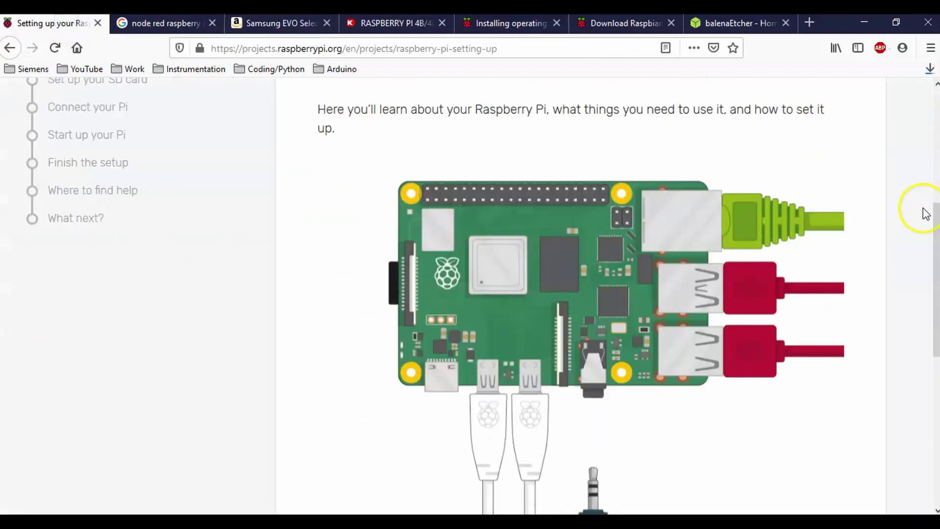
pyautogui.moveTo(933, 218); pyautogui.dragTo(935, 323)
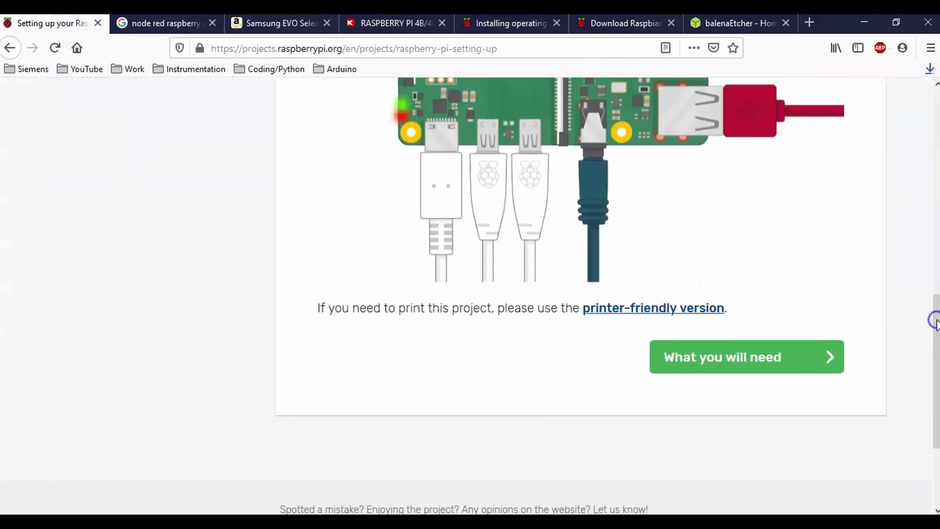
pyautogui.click(734, 357)
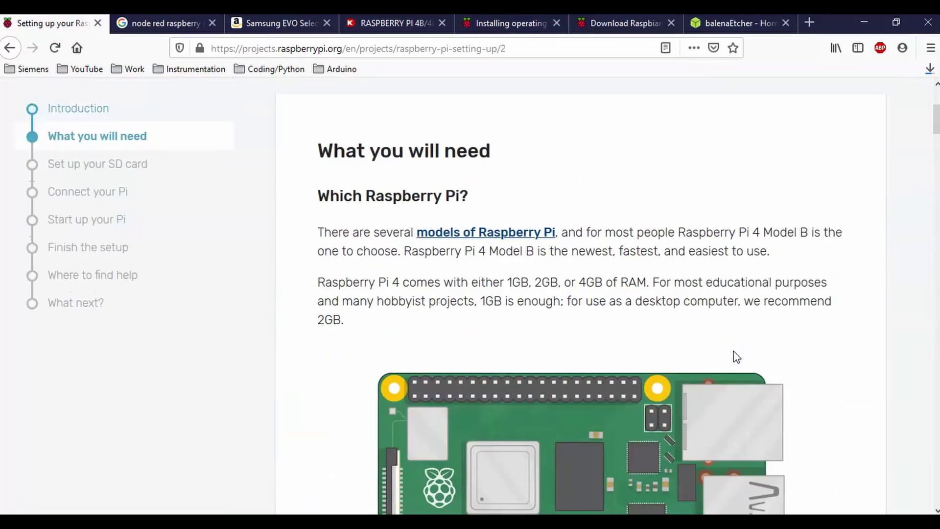
# - Scroll to the 'A microSD card' section requiring at least 8 GB
pyautogui.click(935, 119)
pyautogui.moveTo(935, 119); pyautogui.dragTo(935, 209)
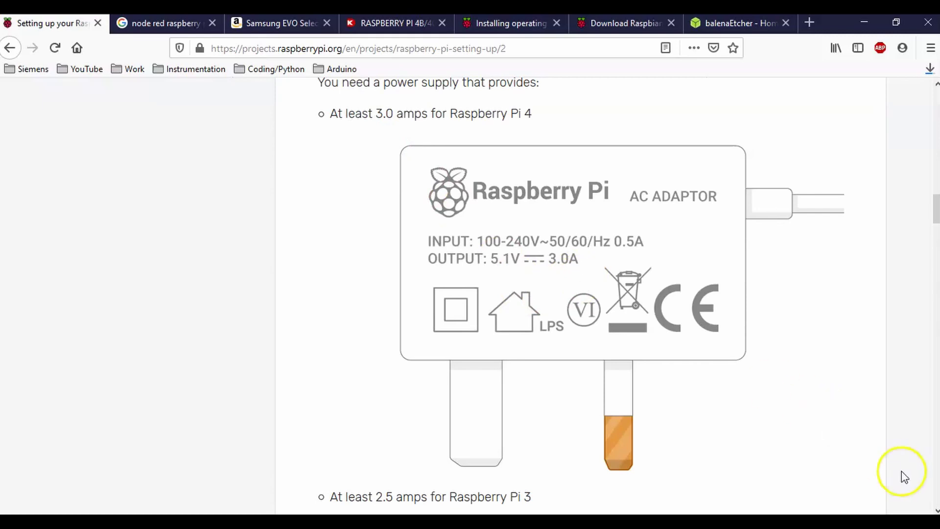
pyautogui.click(936, 511)
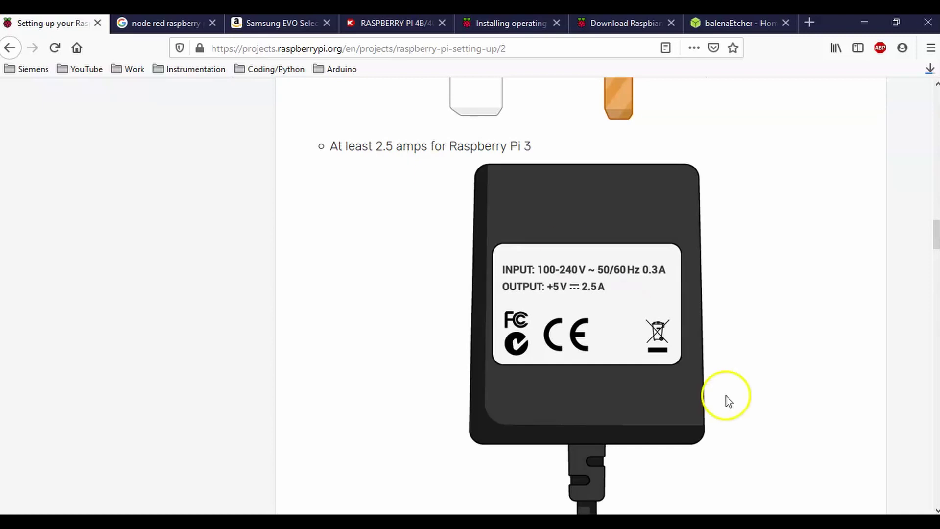
pyautogui.click(936, 510)
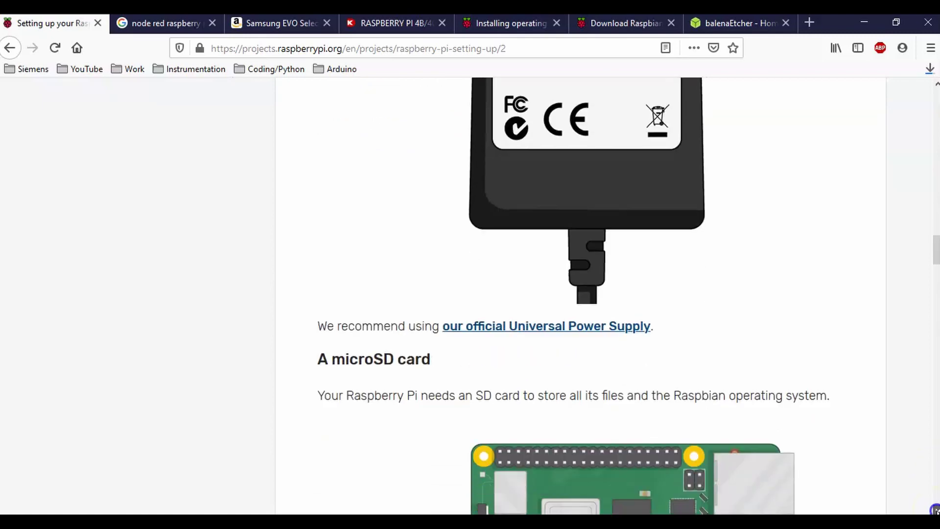
pyautogui.moveTo(936, 511); pyautogui.dragTo(937, 510)
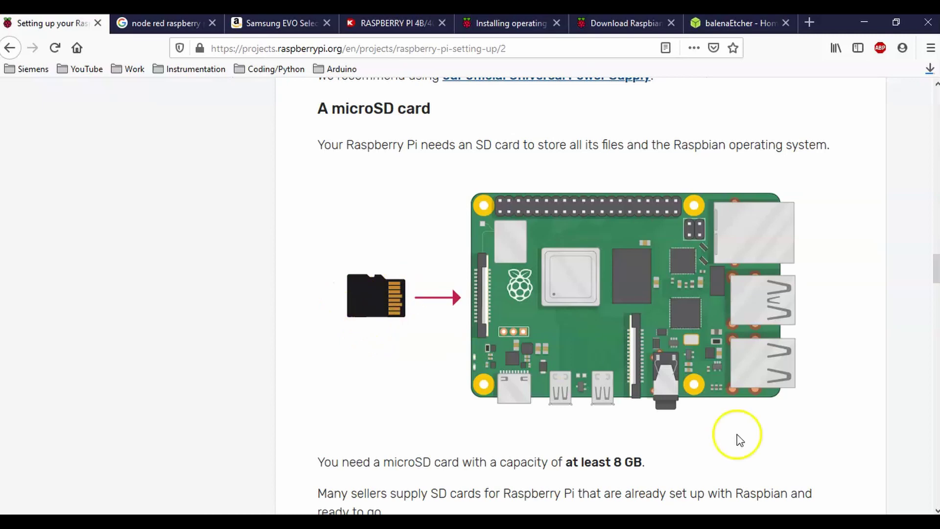
# - Read page 2 past the HDMI and audio sections down to 'An Ethernet cable'
pyautogui.moveTo(935, 268); pyautogui.dragTo(937, 301)
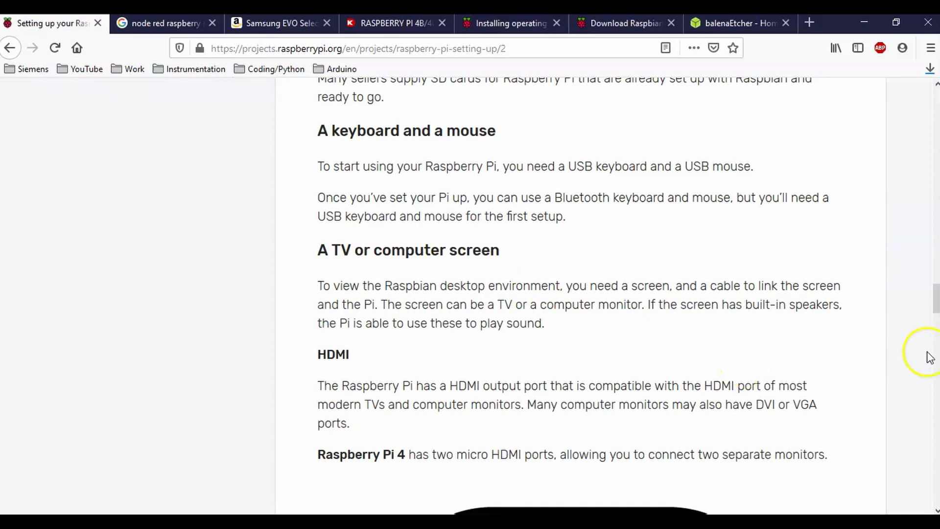
pyautogui.moveTo(936, 300); pyautogui.dragTo(937, 321)
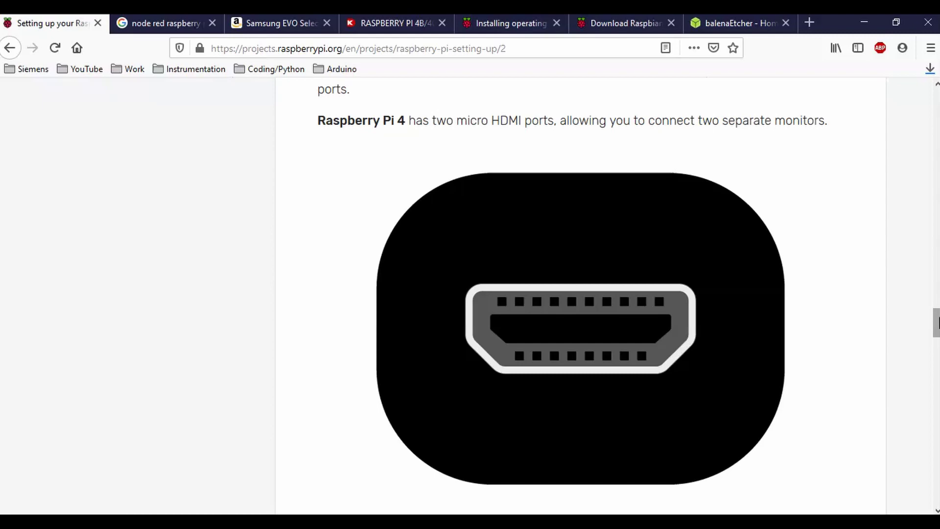
pyautogui.click(935, 318)
pyautogui.moveTo(935, 319); pyautogui.dragTo(936, 477)
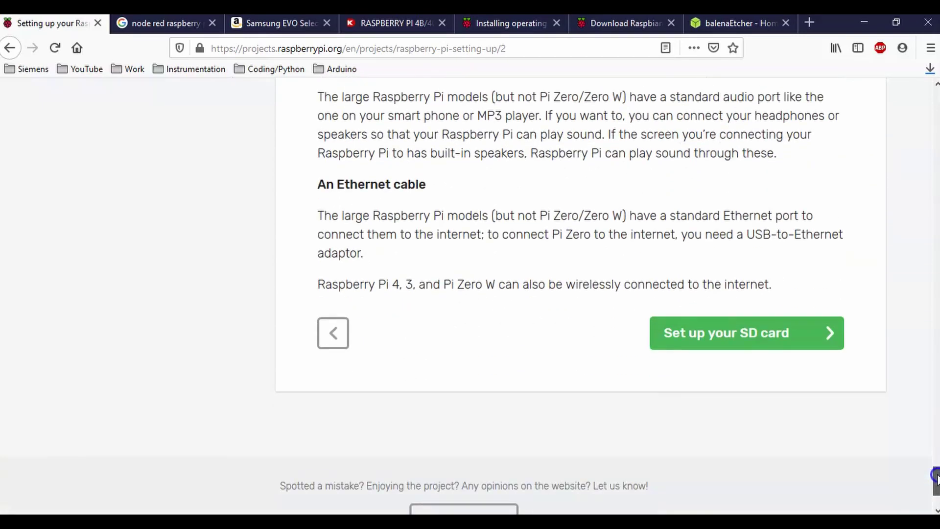
# - Advance to 'Set up your SD card' and show the 'Installing operating system images' guide
pyautogui.click(726, 338)
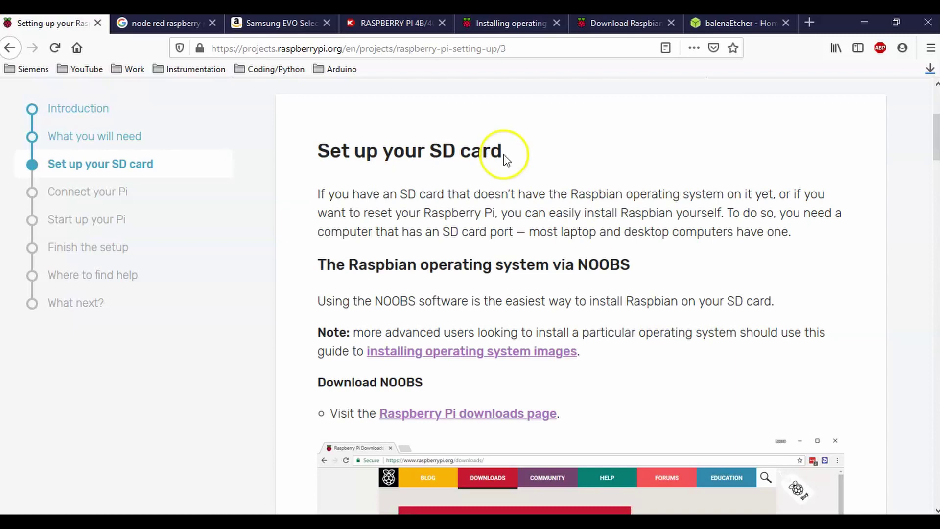
pyautogui.click(506, 34)
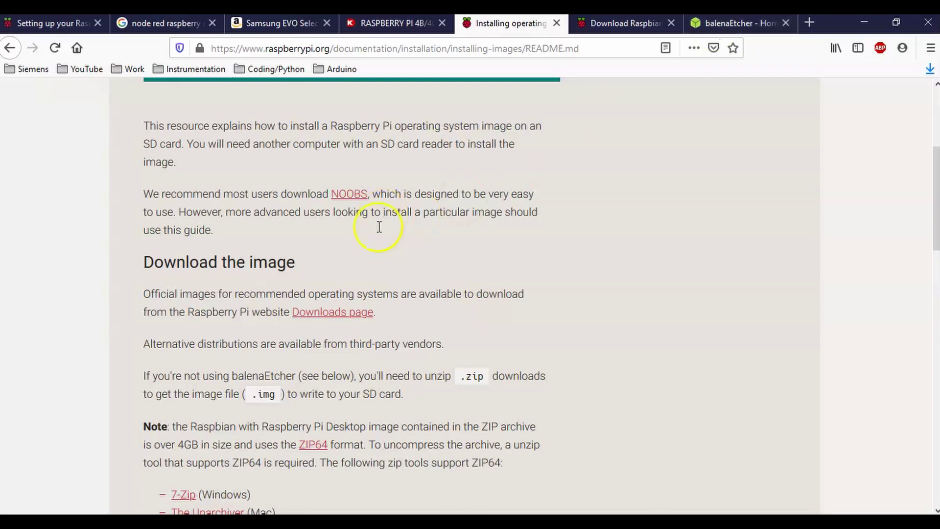
# - Show the Download Raspbian page and confirm 2019-09-26-raspbian-buster-full.zip finished downloading
pyautogui.click(621, 23)
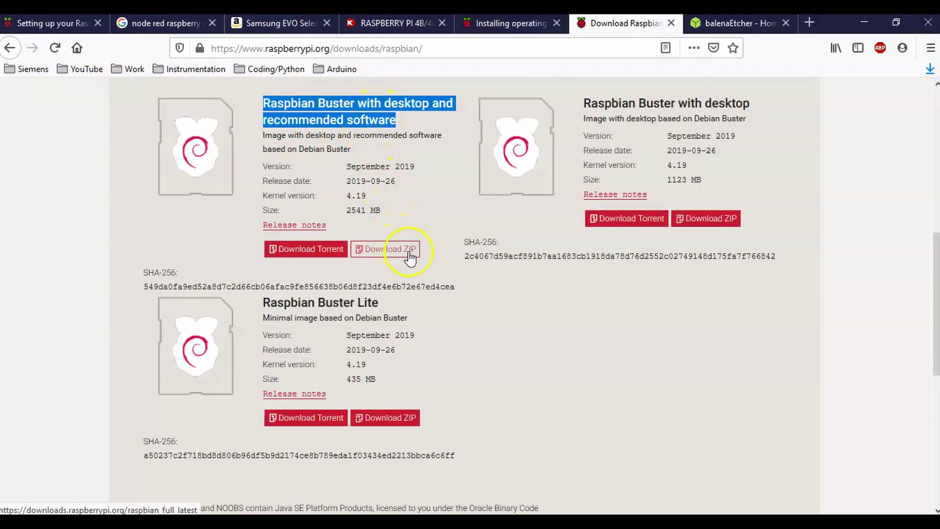
pyautogui.click(929, 69)
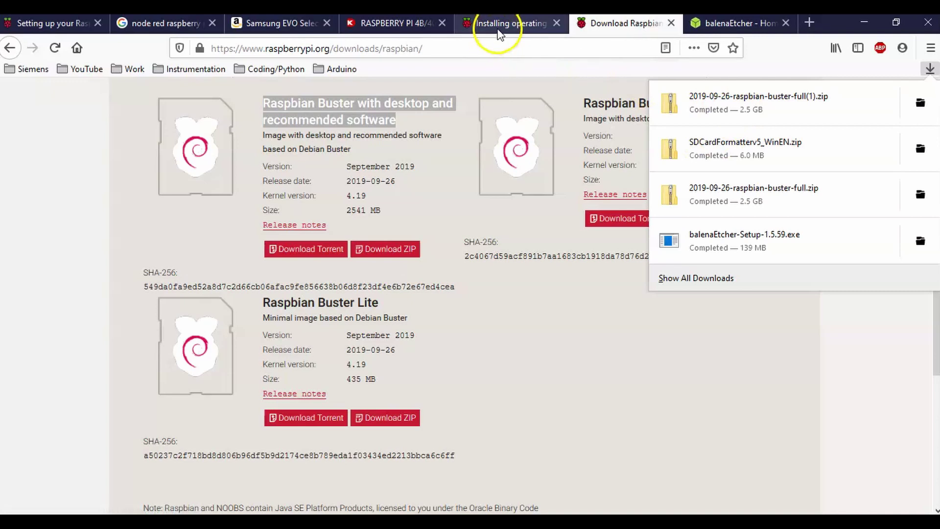
# - Highlight the guide's balenaEtcher mention, then show the balena.io/etcher homepage
pyautogui.click(499, 30)
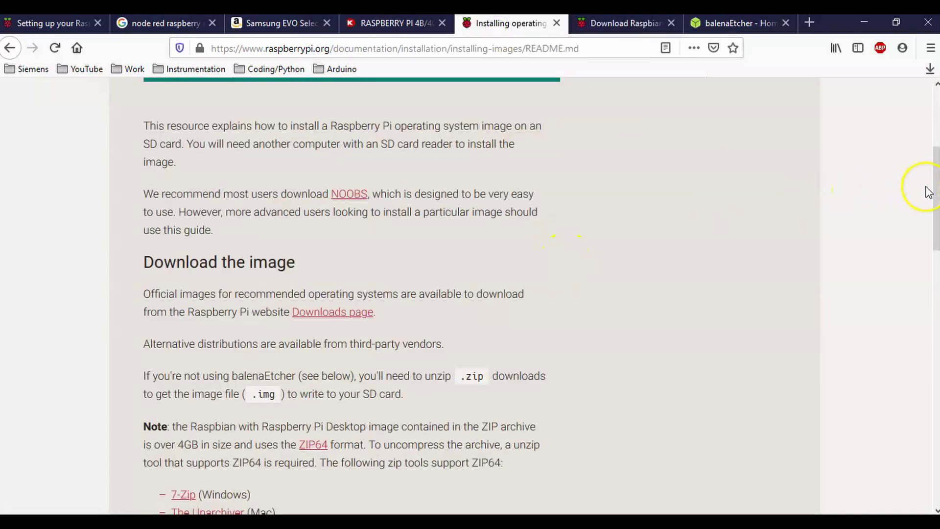
pyautogui.moveTo(935, 189); pyautogui.dragTo(936, 289)
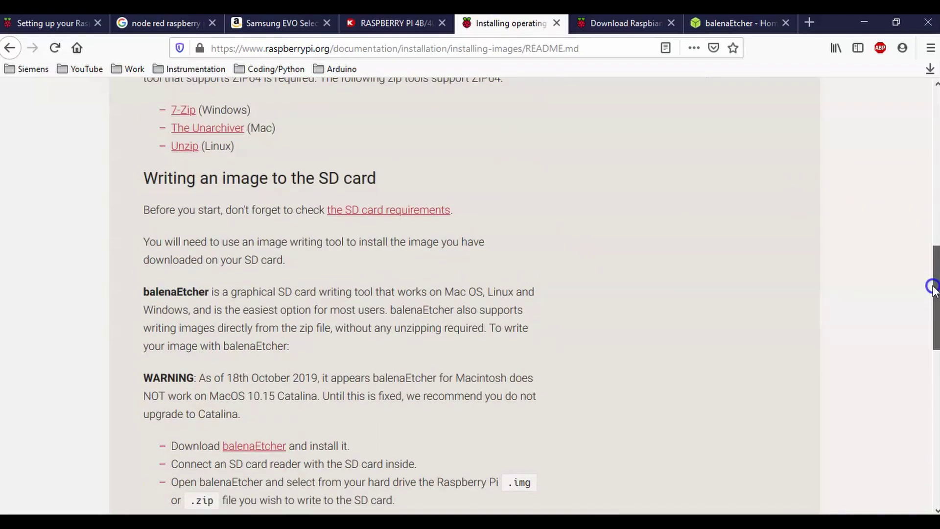
pyautogui.moveTo(143, 292); pyautogui.dragTo(212, 297)
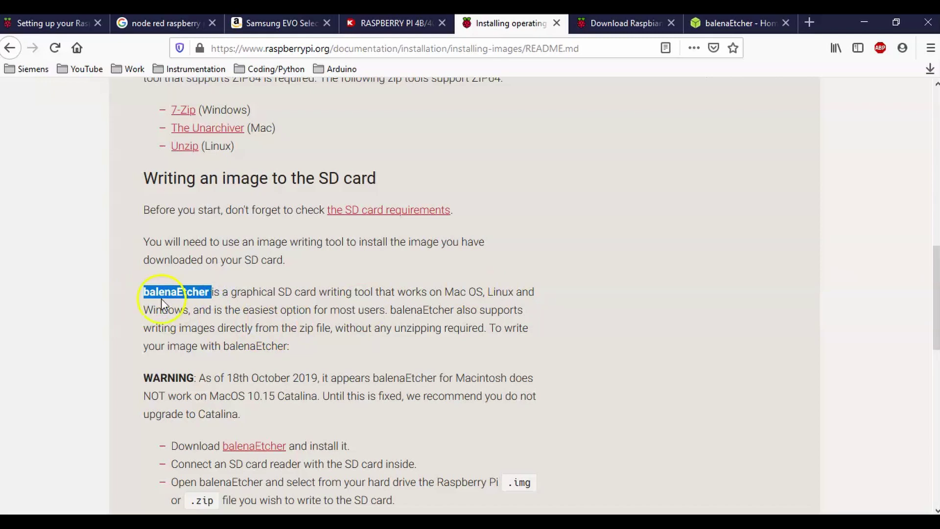
pyautogui.click(734, 23)
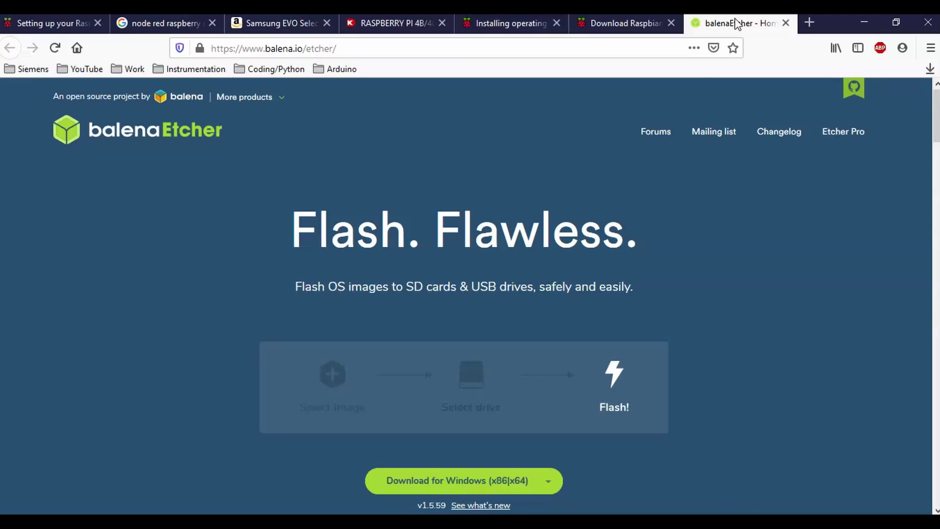
pyautogui.click(365, 121)
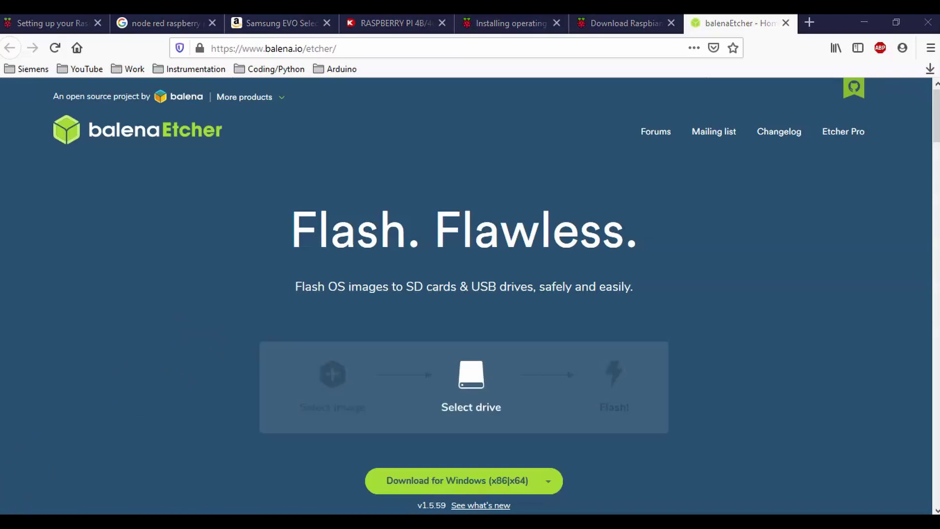
# - Launch balenaEtcher from Recently added, then reopen Start to find SD Card Formatter
pyautogui.click(286, 522)
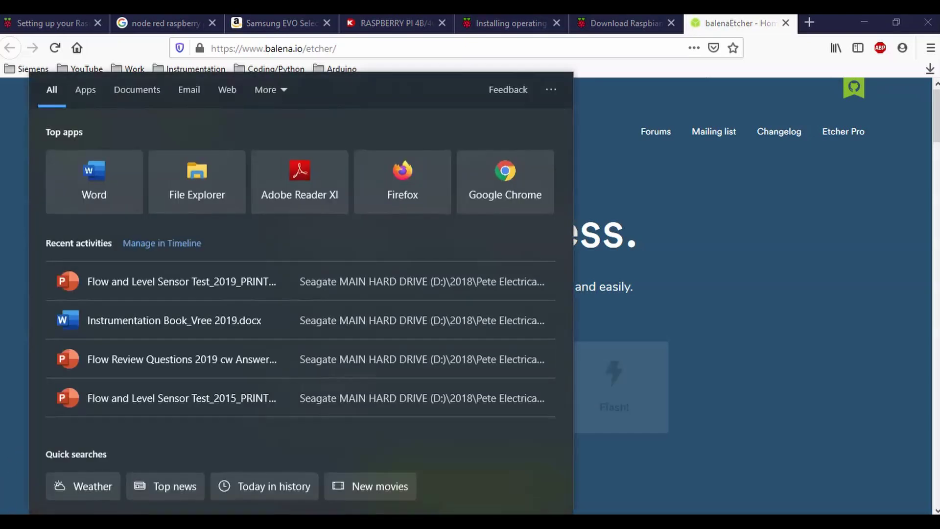
pyautogui.click(14, 522)
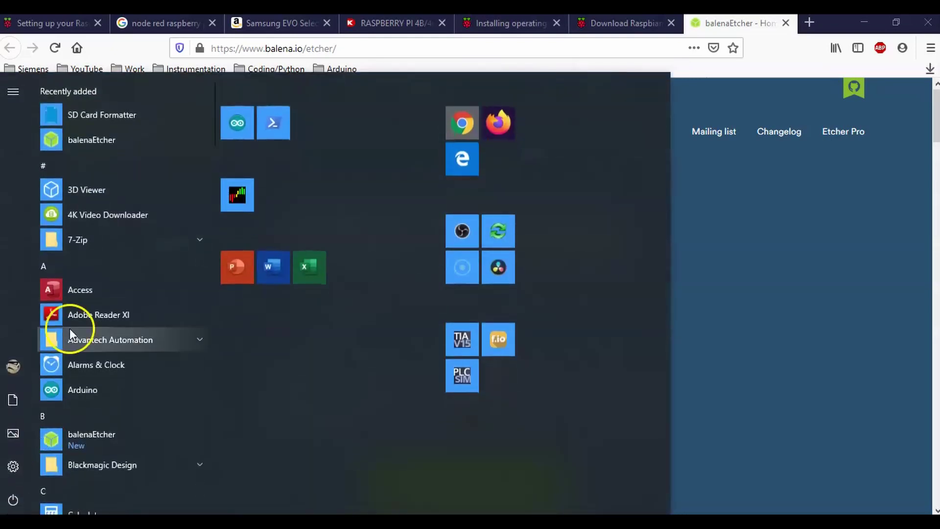
pyautogui.click(83, 148)
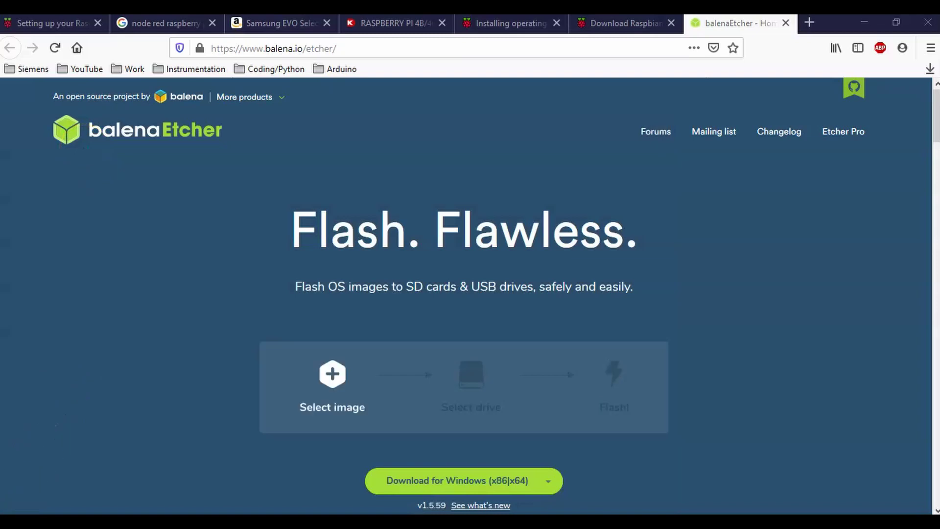
pyautogui.press('super+s')
pyautogui.press('super')
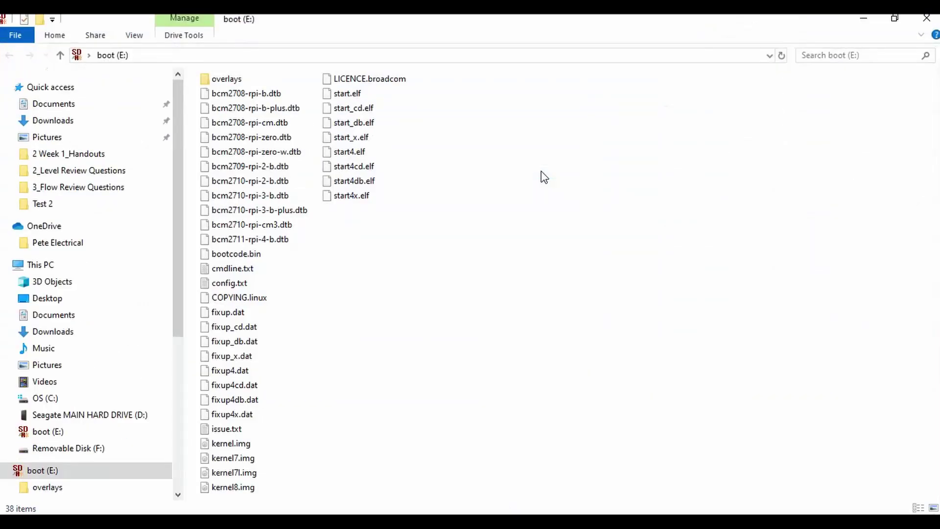
# - Close the boot (E:) File Explorer window to reveal SD Card Formatter and balenaEtcher
pyautogui.click(927, 19)
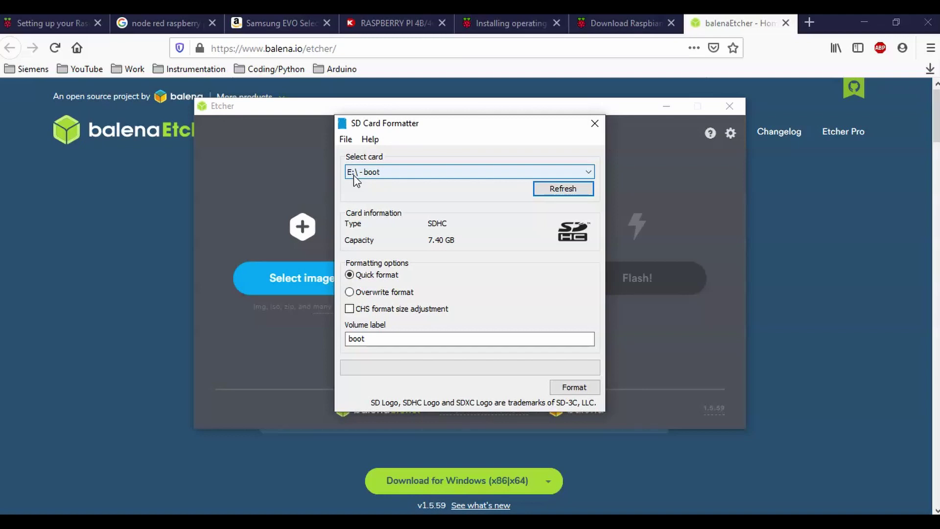
# - Switch the E:\ boot card from quick to overwrite format, then close SD Card Formatter
pyautogui.click(571, 390)
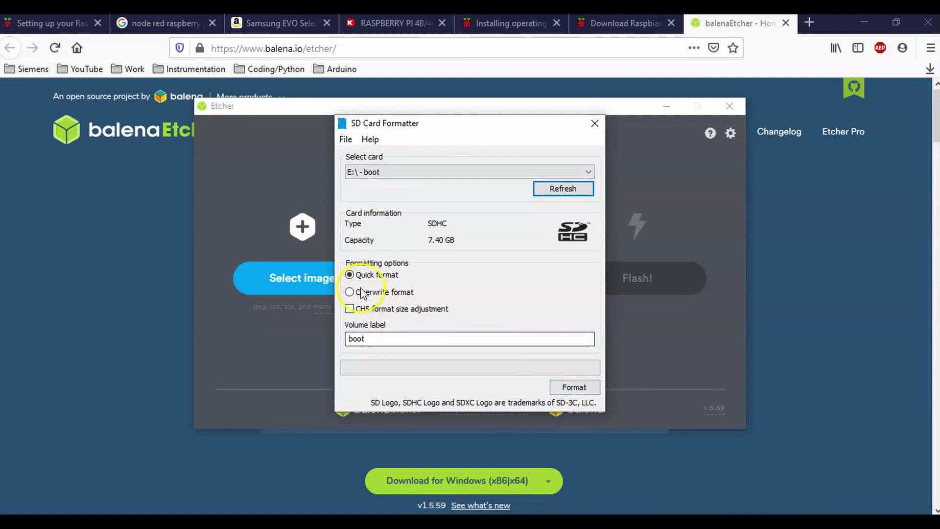
pyautogui.click(382, 276)
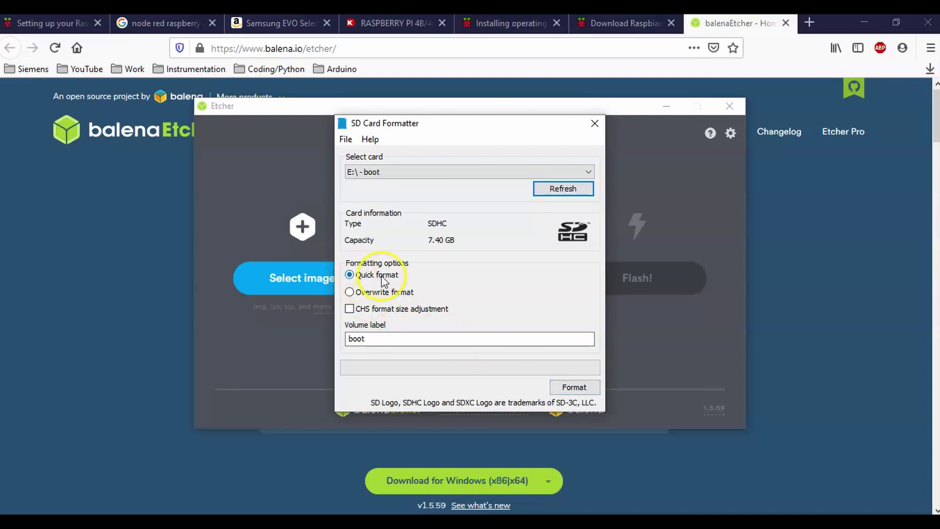
pyautogui.click(349, 292)
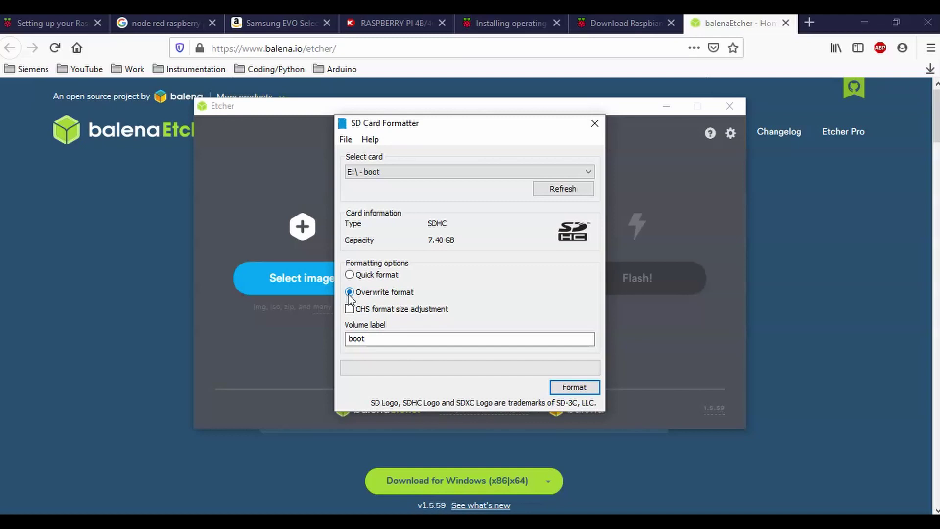
pyautogui.click(594, 124)
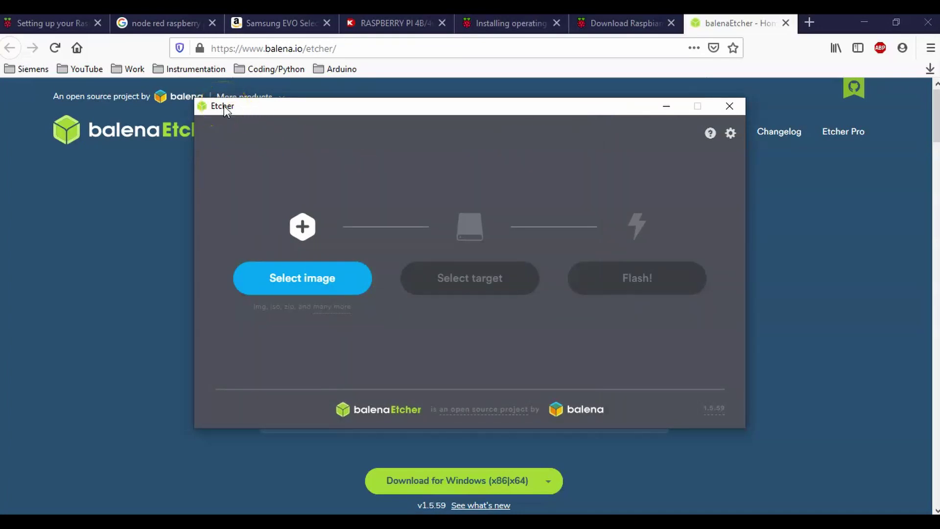
# - Load the 2019-09-26 Raspbian Buster full image into balenaEtcher and open its drive list
pyautogui.click(312, 275)
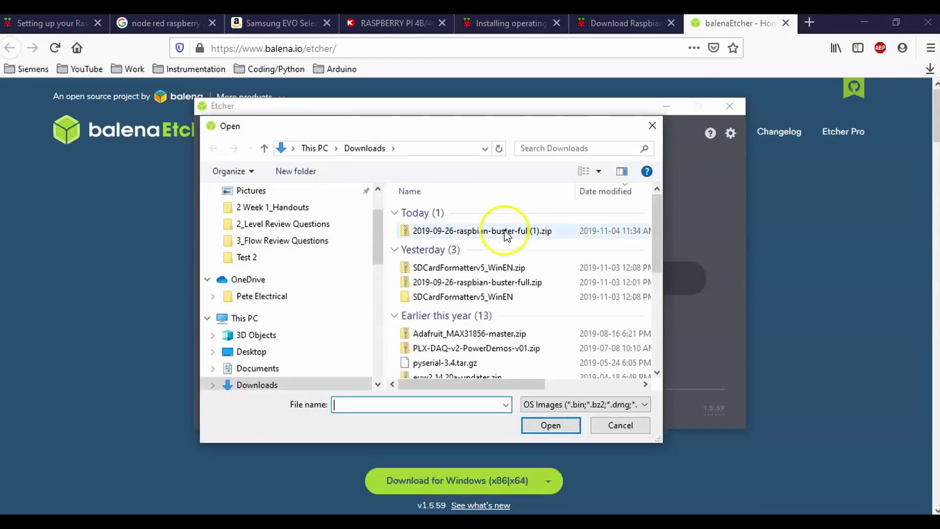
pyautogui.click(474, 234)
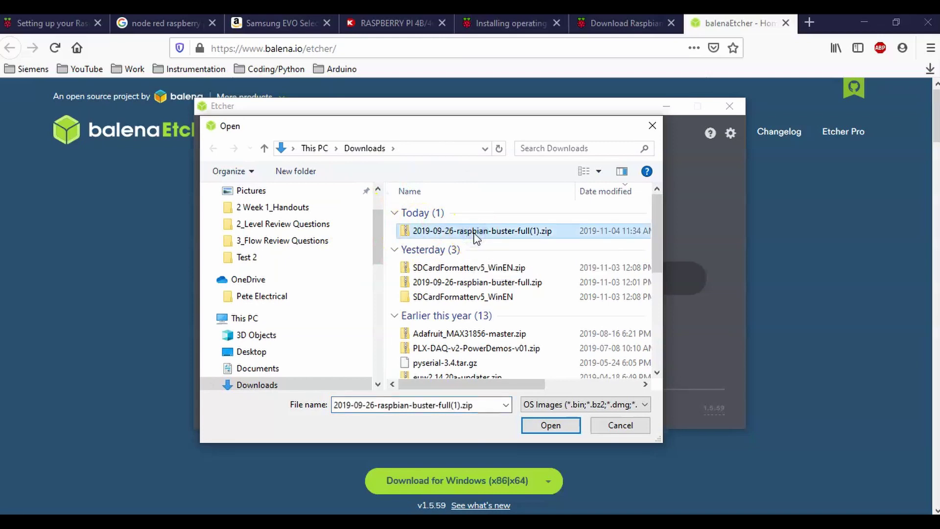
pyautogui.click(555, 428)
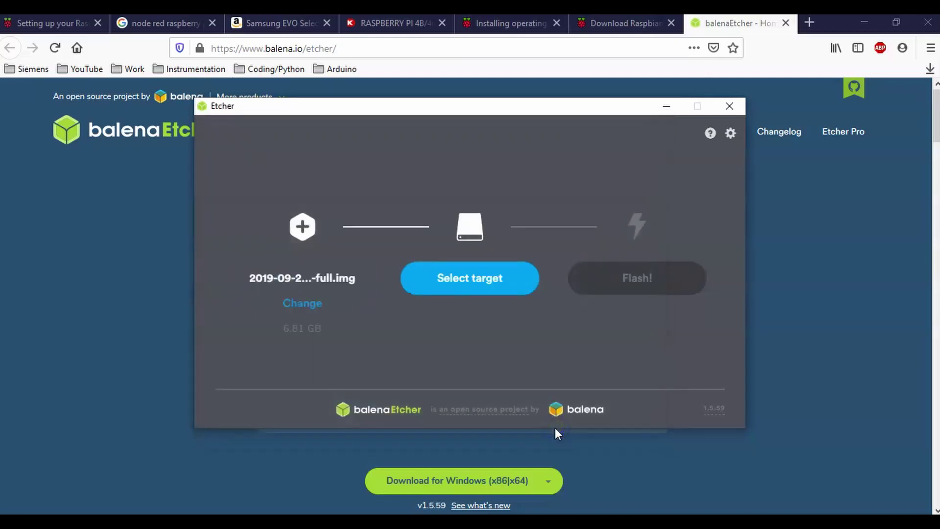
pyautogui.click(449, 275)
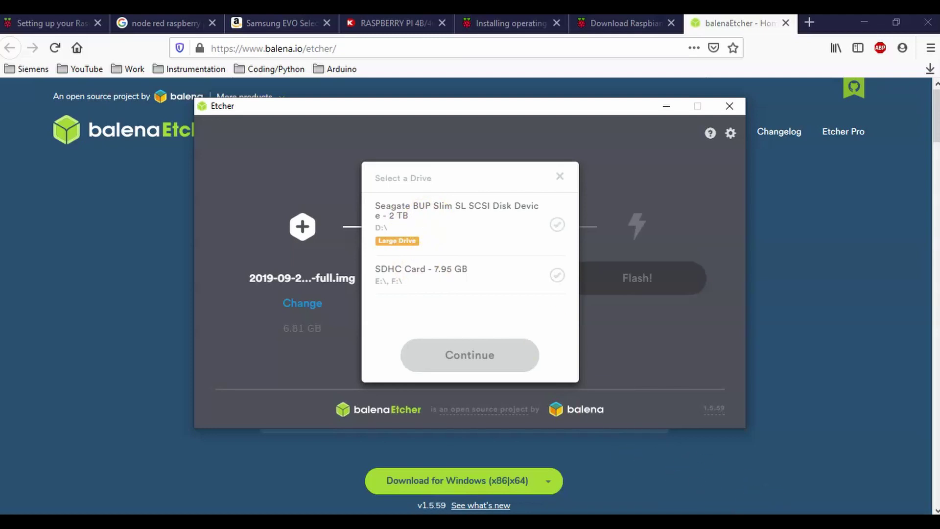
# - Open the Test 2 folder from the taskbar's recent list and close that File Explorer window
pyautogui.rightClick(352, 521)
pyautogui.click(294, 218)
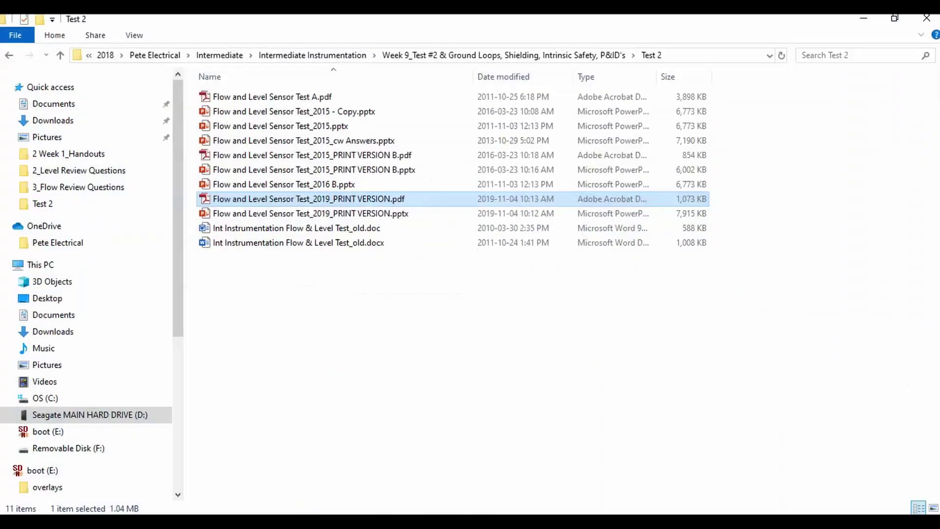
pyautogui.click(926, 20)
# - Safely eject the Seagate BUP Slim drive from the system tray, leaving the SDHC card
pyautogui.click(775, 522)
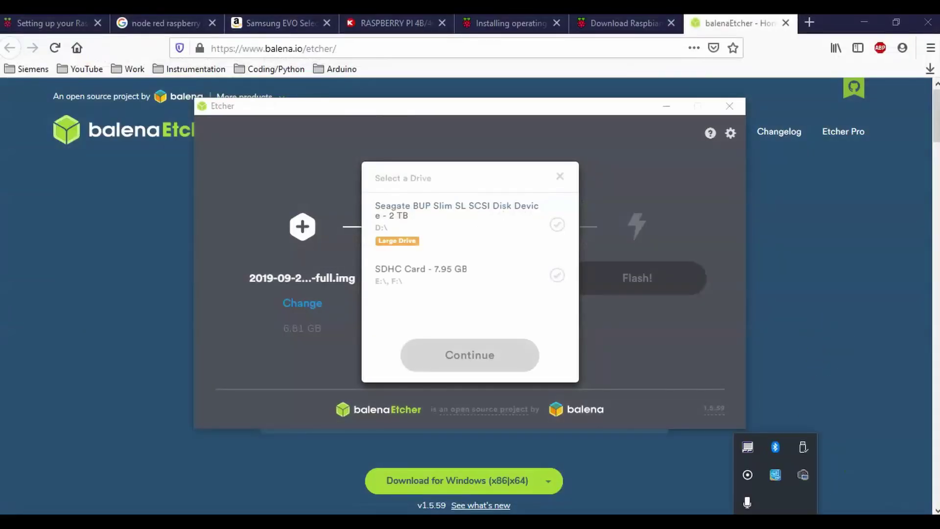
pyautogui.click(816, 446)
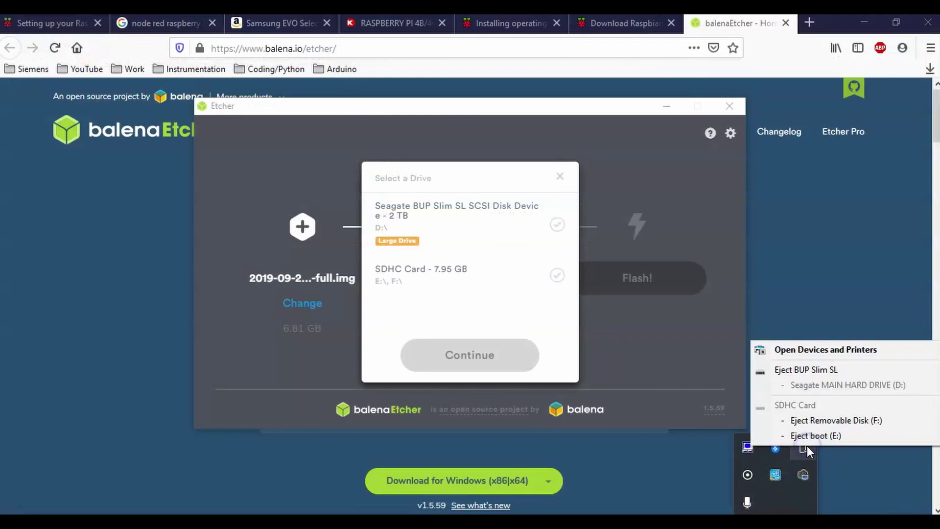
pyautogui.click(810, 372)
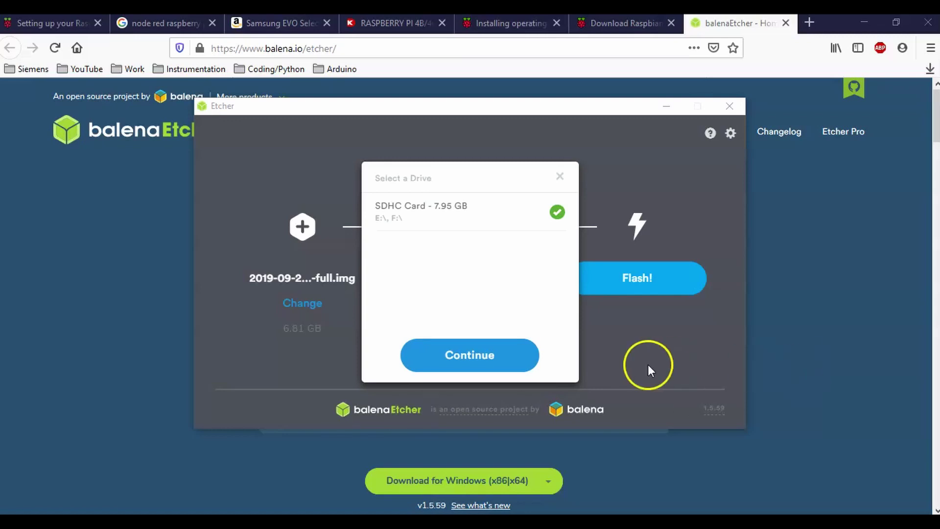
# - Confirm the 7.95 GB SDHC card, start flashing, and cancel Windows' insert-disk prompt
pyautogui.click(473, 356)
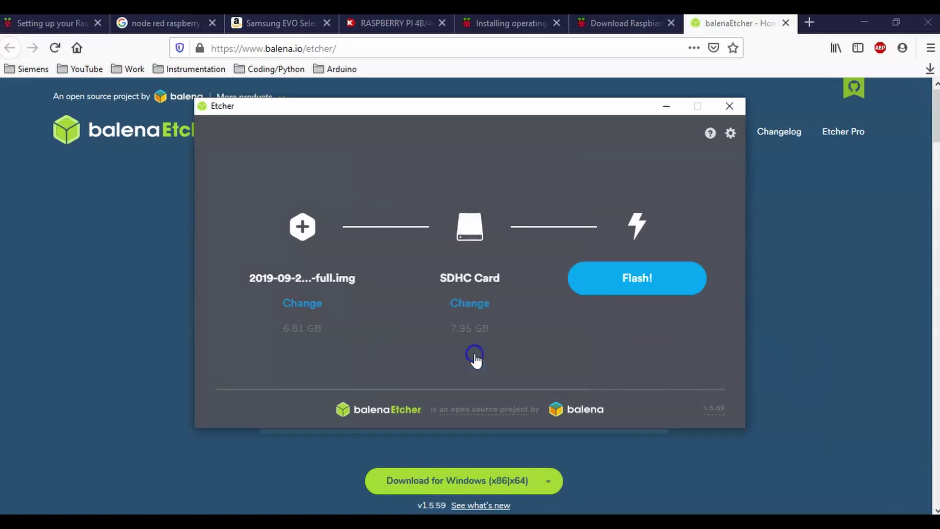
pyautogui.click(623, 278)
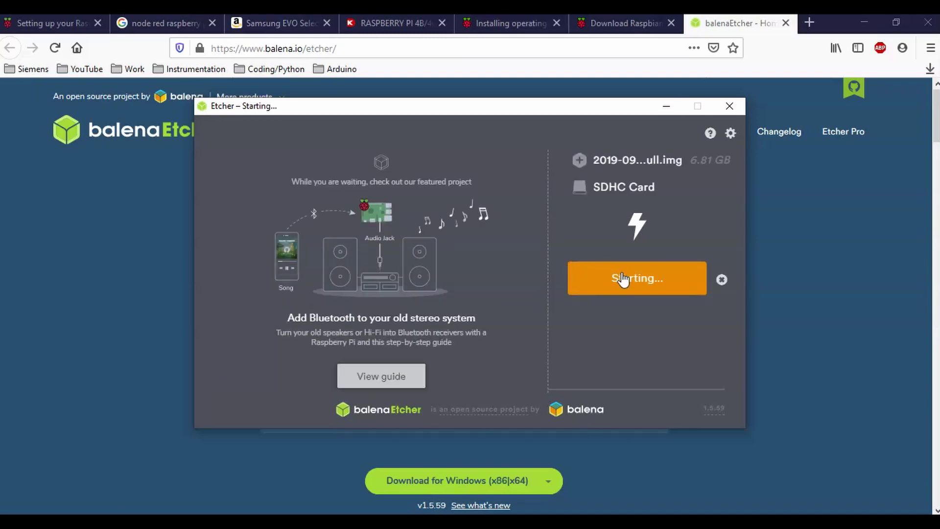
pyautogui.click(705, 219)
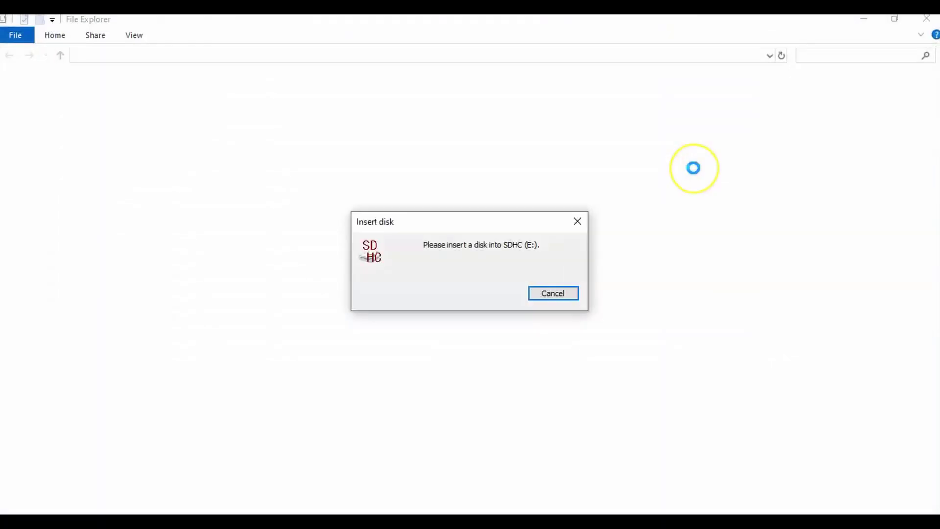
pyautogui.click(549, 294)
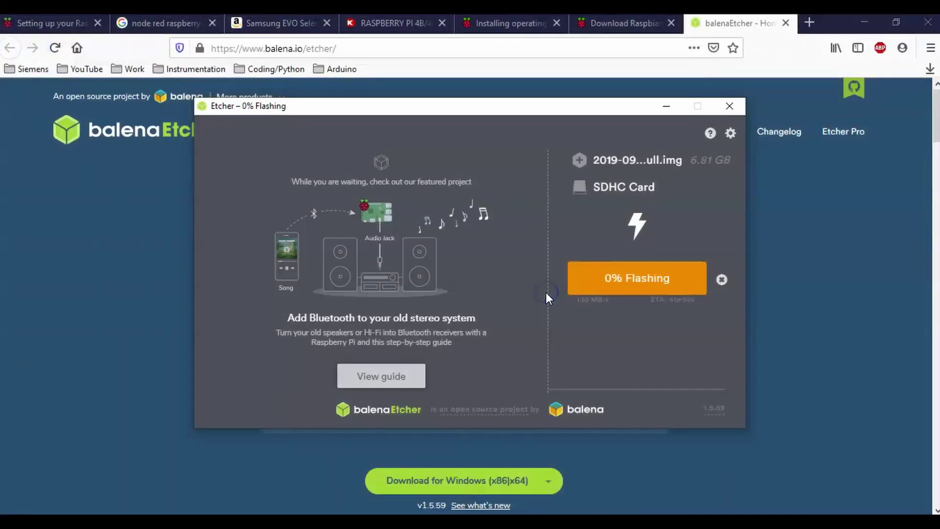
pyautogui.click(682, 222)
# - Let flashing reach 3% until Windows asks to format drive F:
pyautogui.click(709, 234)
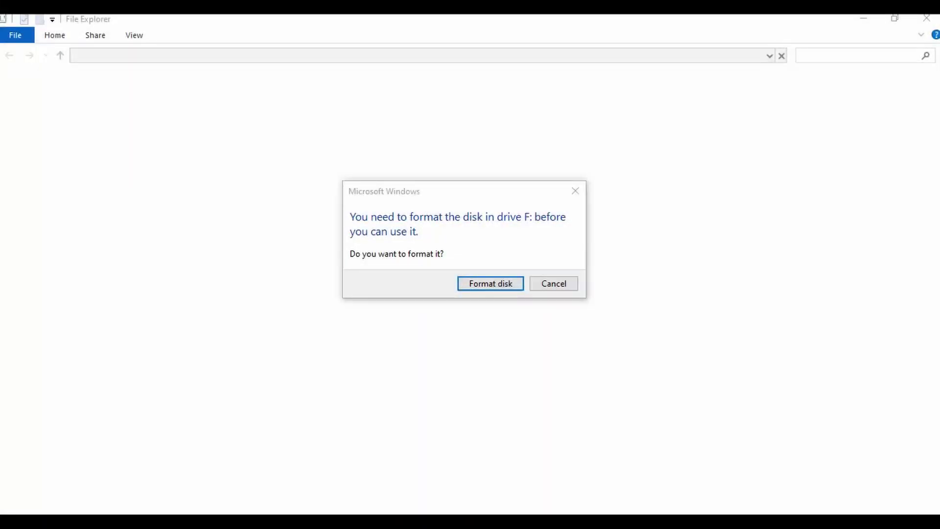
# - Decline formatting drive F:, dismiss the Location is not available error, and close balenaEtcher
pyautogui.click(549, 282)
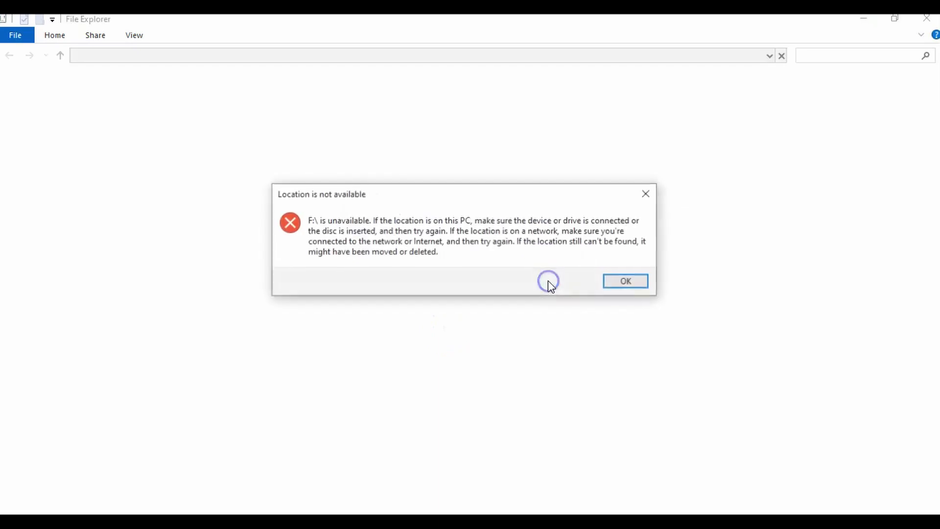
pyautogui.click(639, 280)
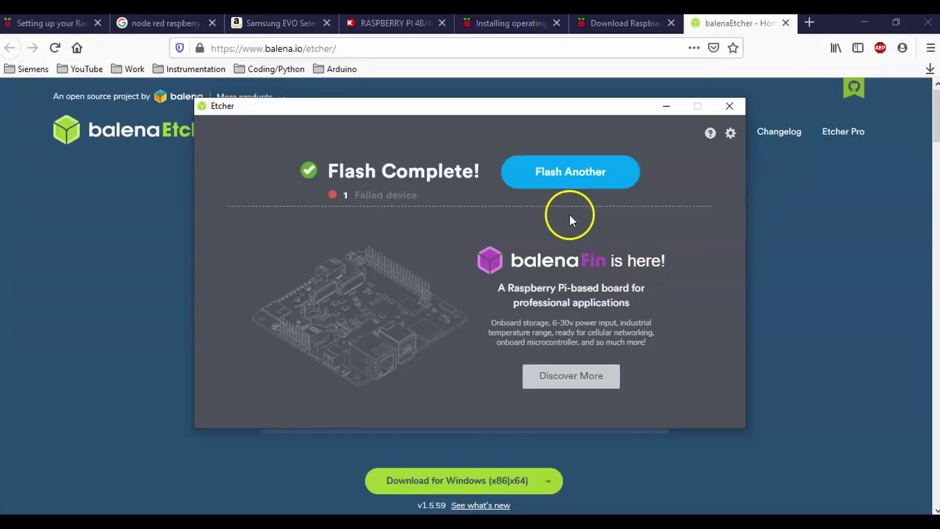
pyautogui.click(729, 105)
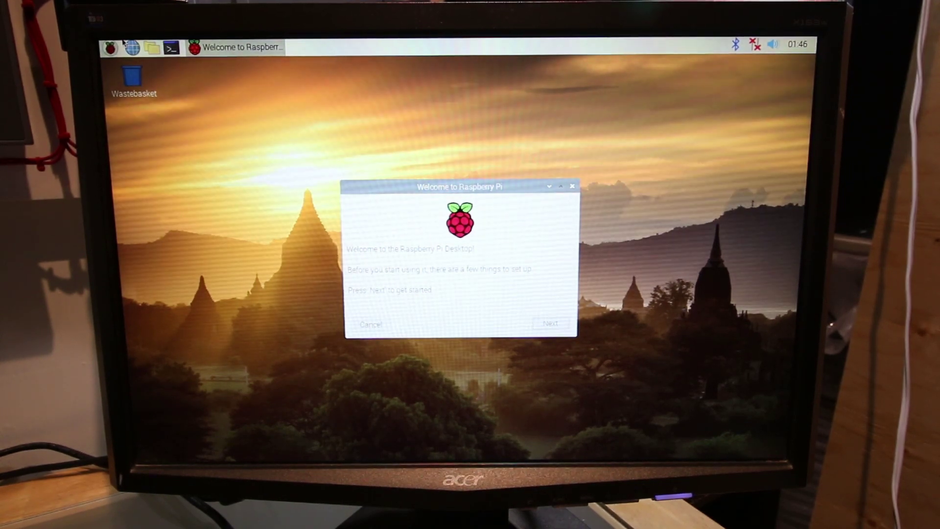
# - Open the raspberry applications menu to the Programming list showing BlueJ, Node-RED, Scratch 3, Thonny
pyautogui.click(111, 48)
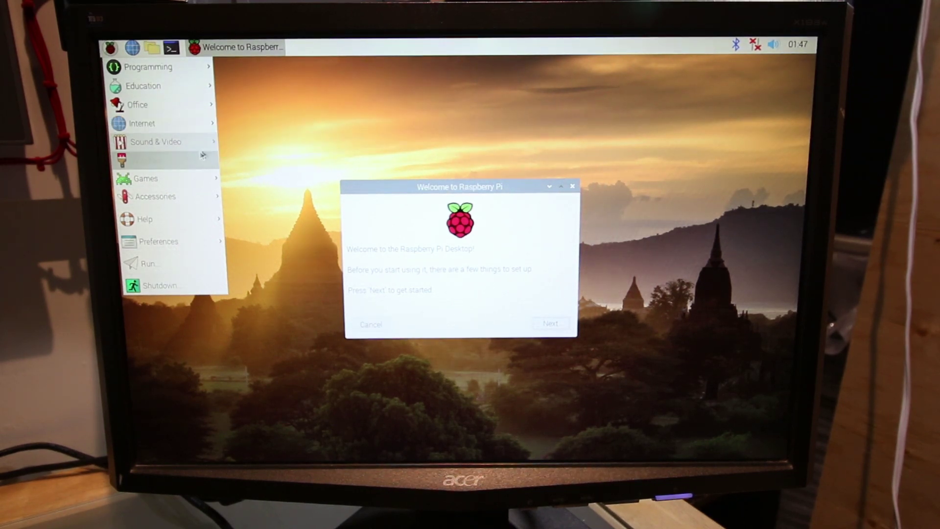
pyautogui.moveTo(215, 181)
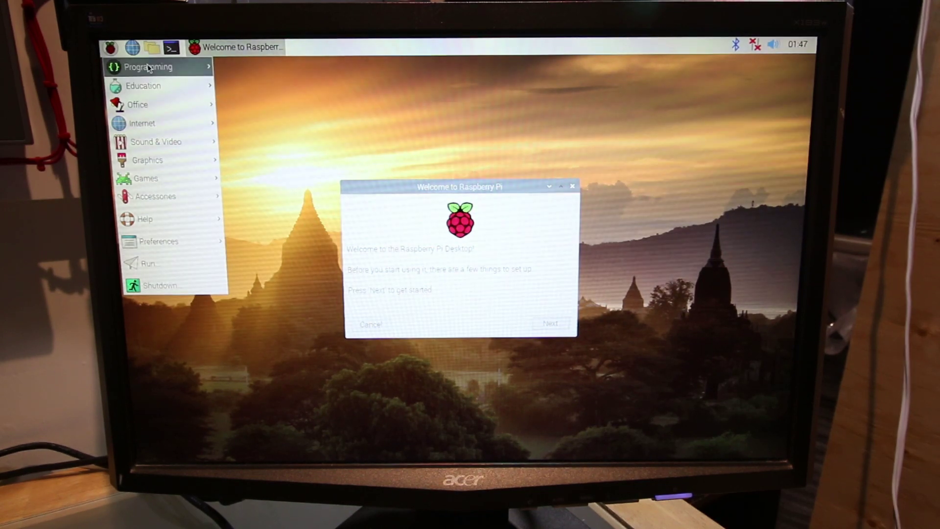
pyautogui.moveTo(149, 67)
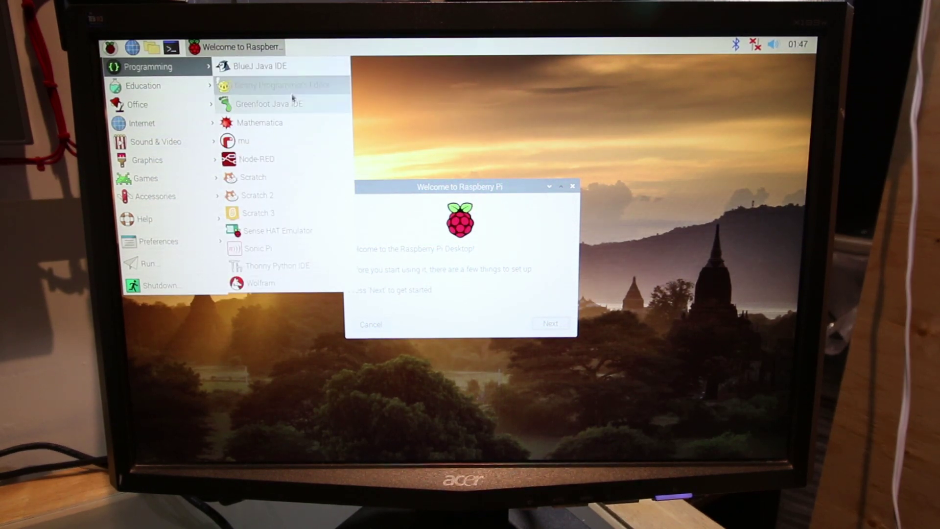
# - Launch Node-RED and move its console higher to watch v0.20.8 start up
pyautogui.click(262, 160)
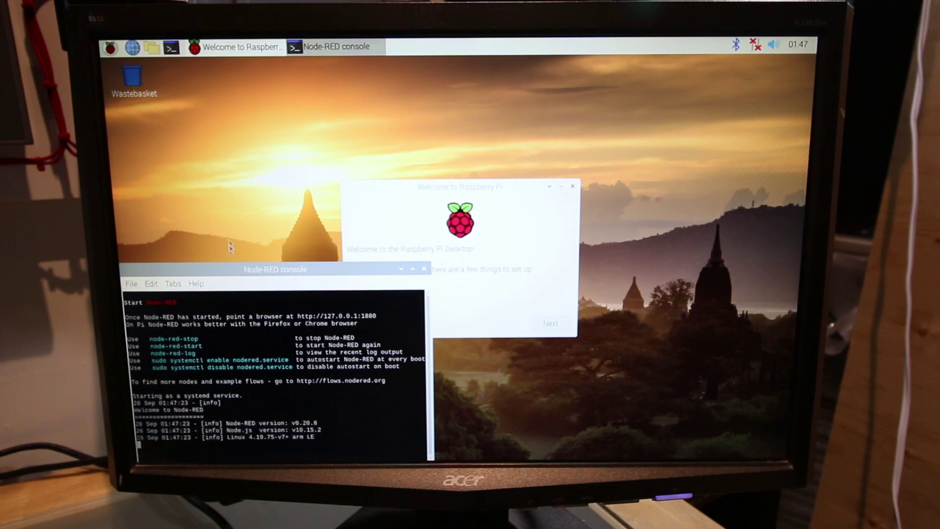
pyautogui.moveTo(225, 275); pyautogui.dragTo(252, 150)
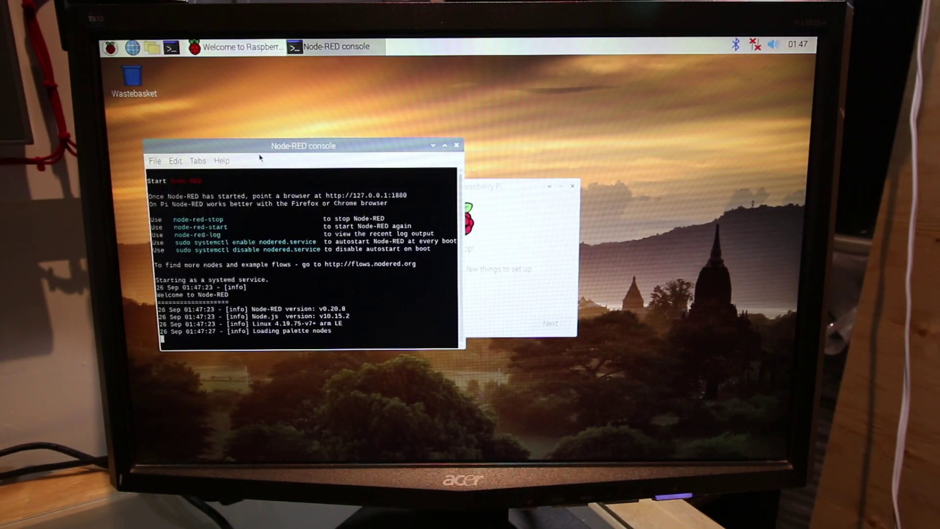